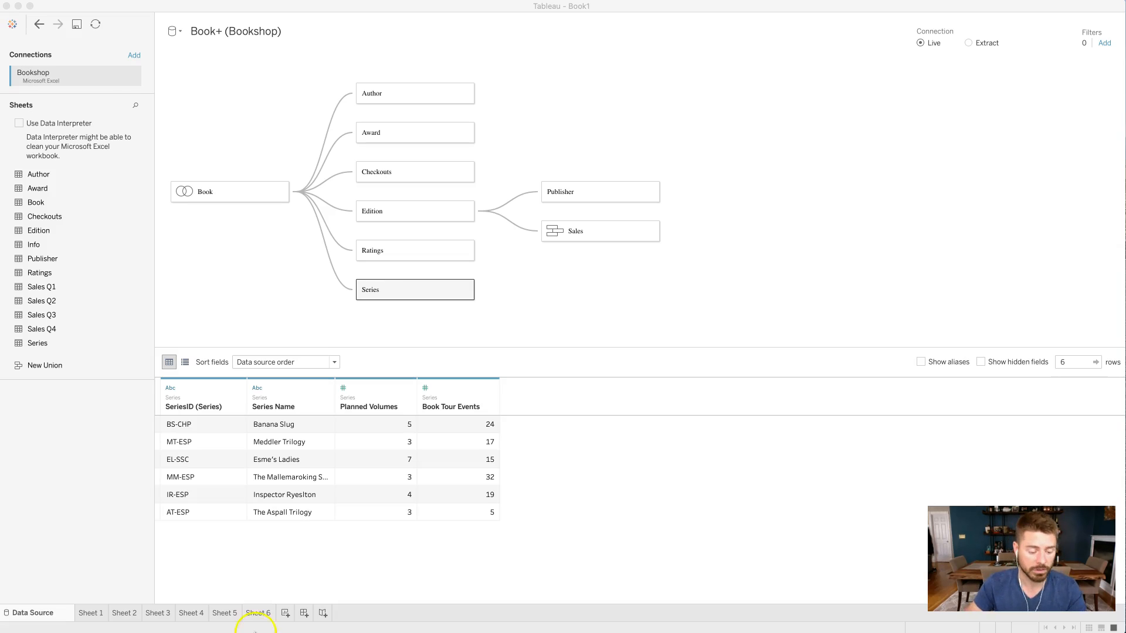
- On Sheet 6, chart the count of Sales in rows against Sale Date in columns, using continuous days
click(257, 613)
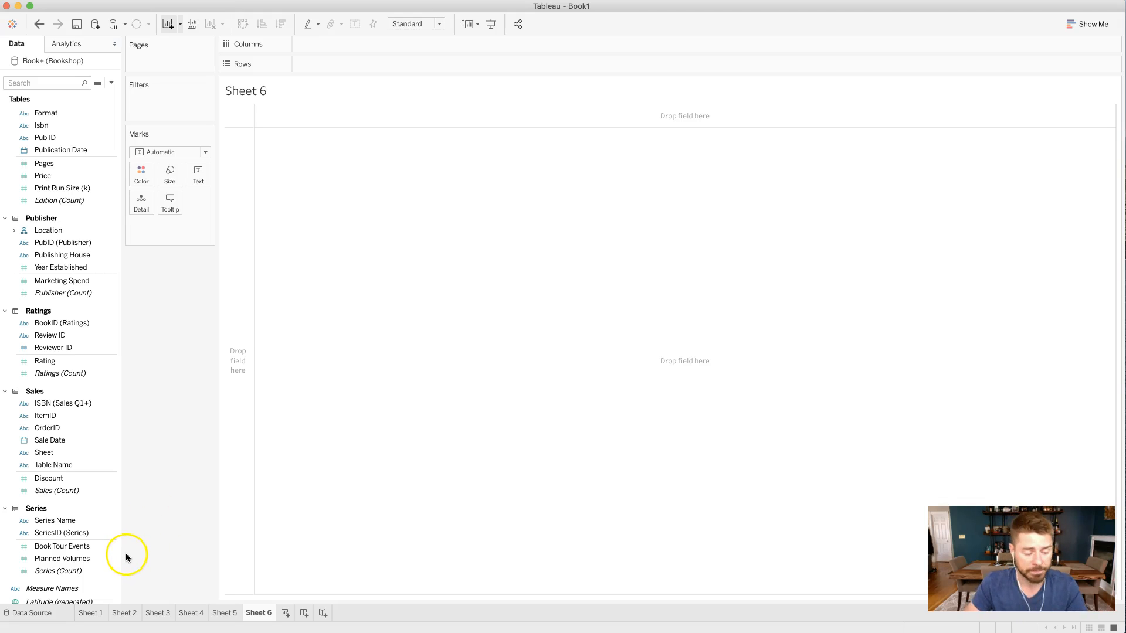
drag(71, 492, 367, 67)
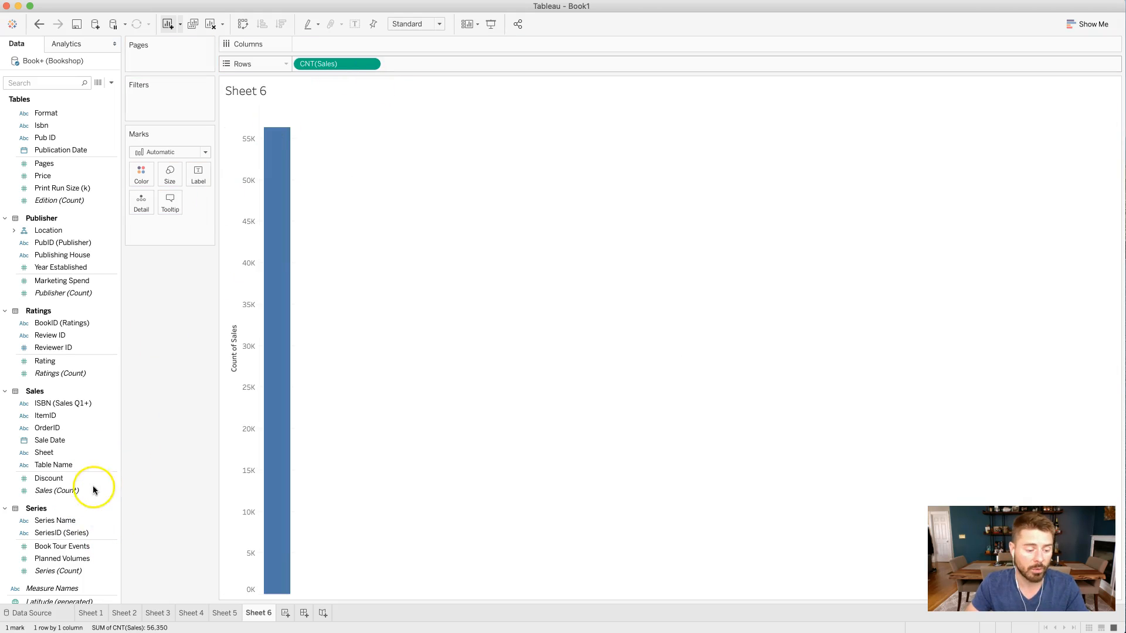
drag(56, 444, 361, 46)
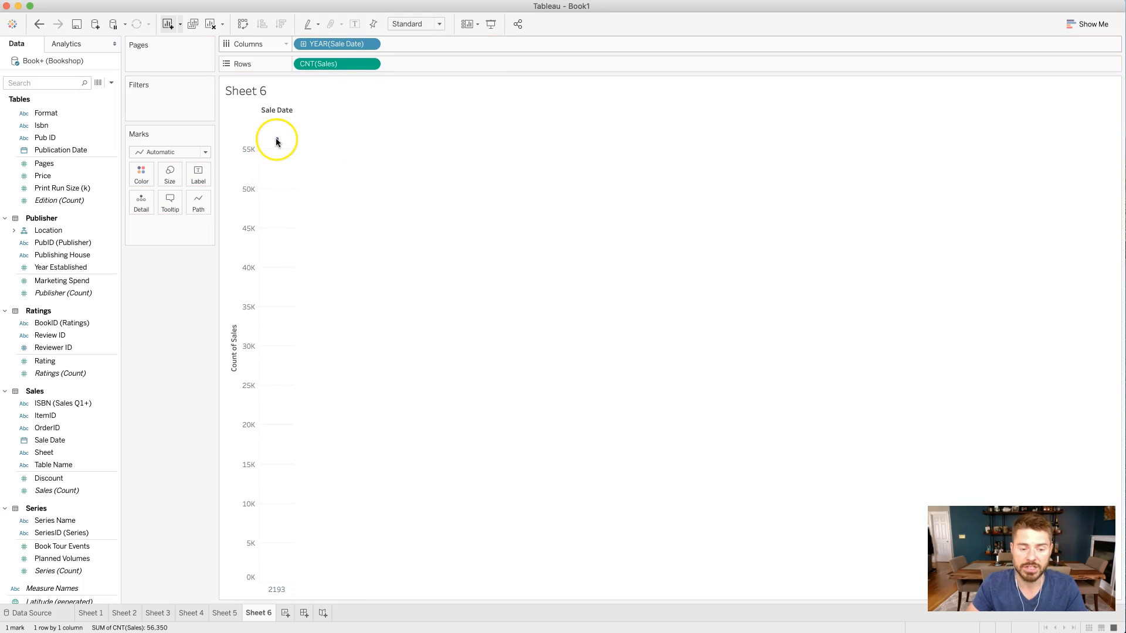
click(370, 44)
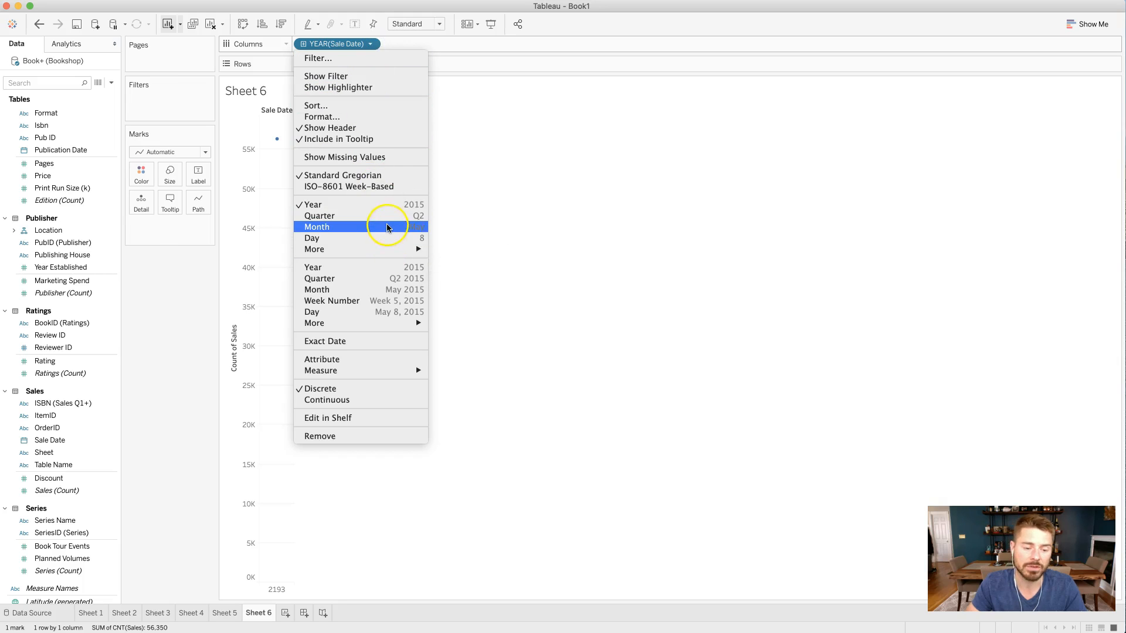
click(364, 312)
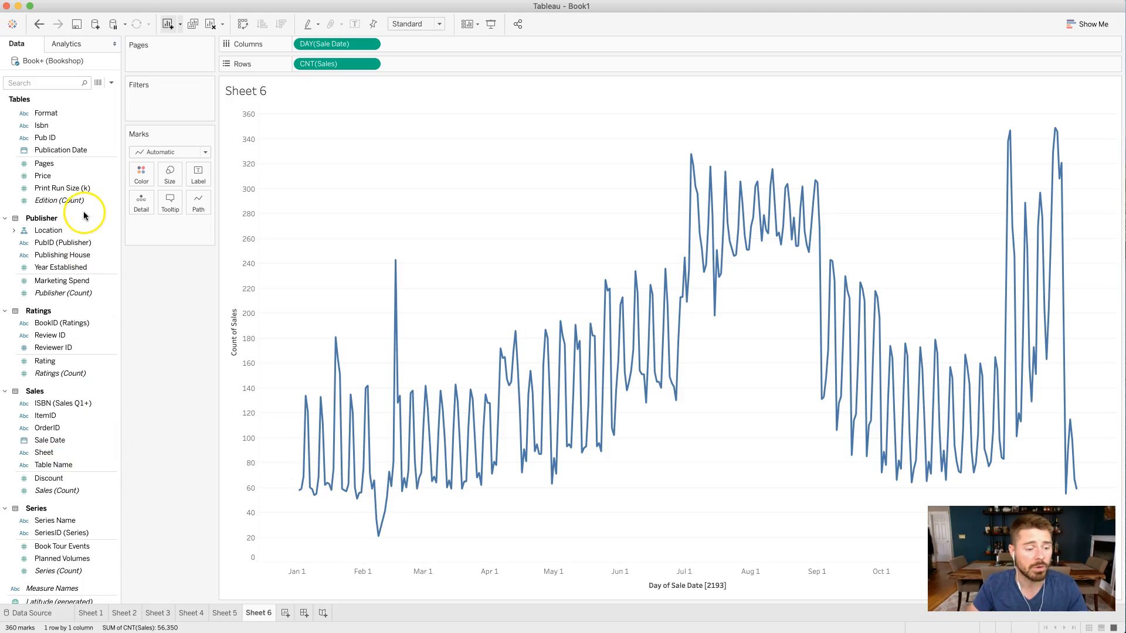
- Color the sales lines by the Genre field from the Book table
scroll(85, 215, up, 10)
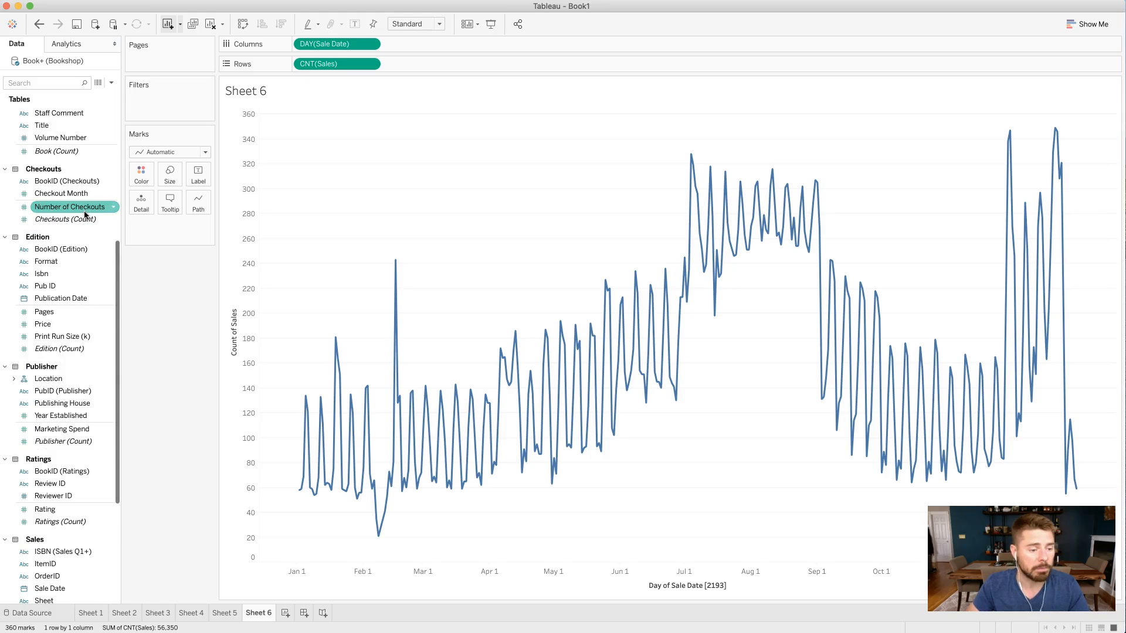
click(69, 249)
drag(68, 249, 147, 180)
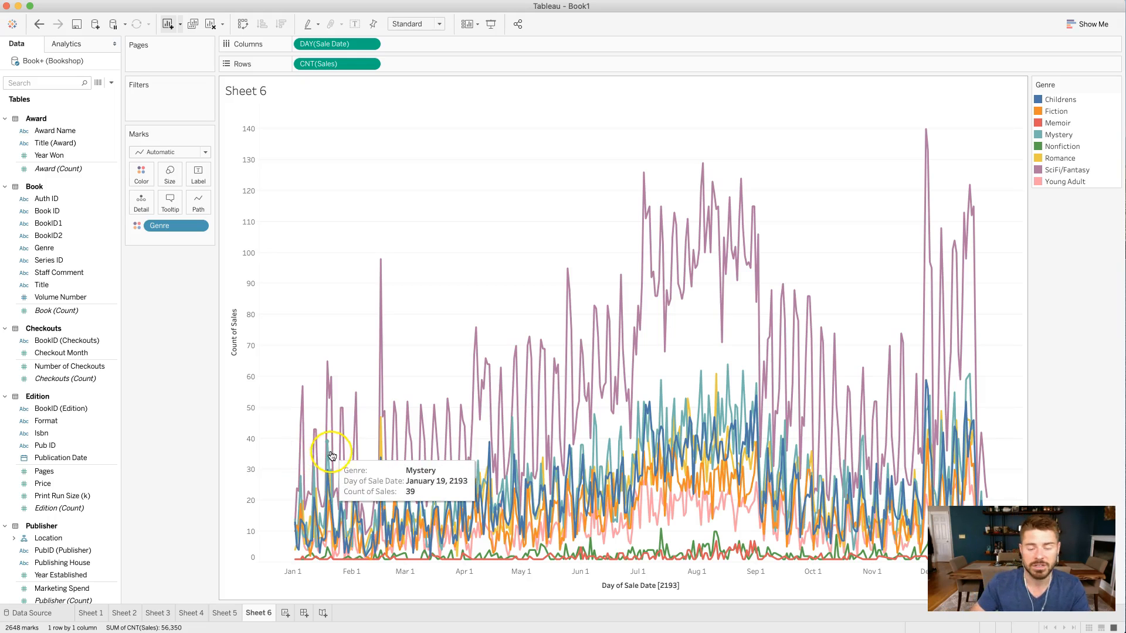
- Switch the Sale Date columns to the discrete Month date part
click(370, 44)
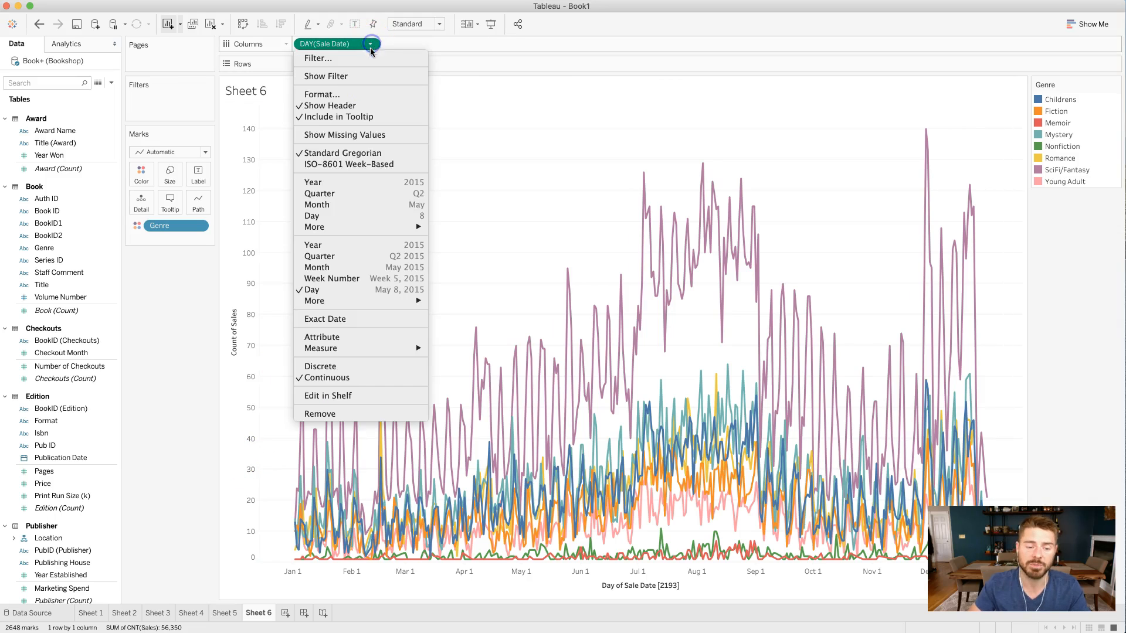
click(337, 205)
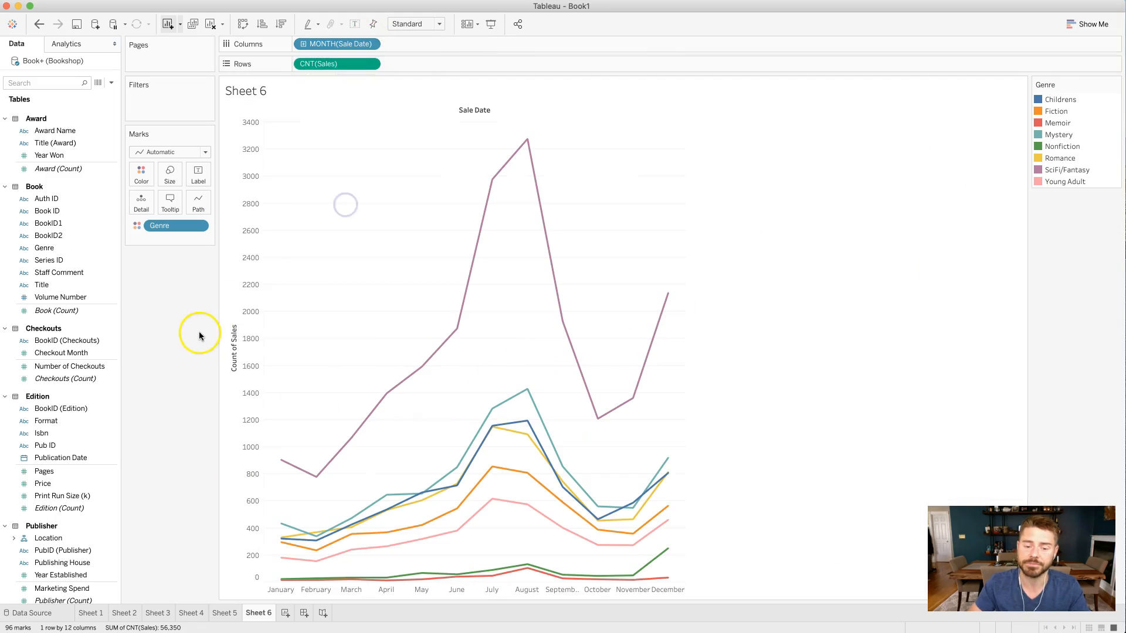
click(370, 44)
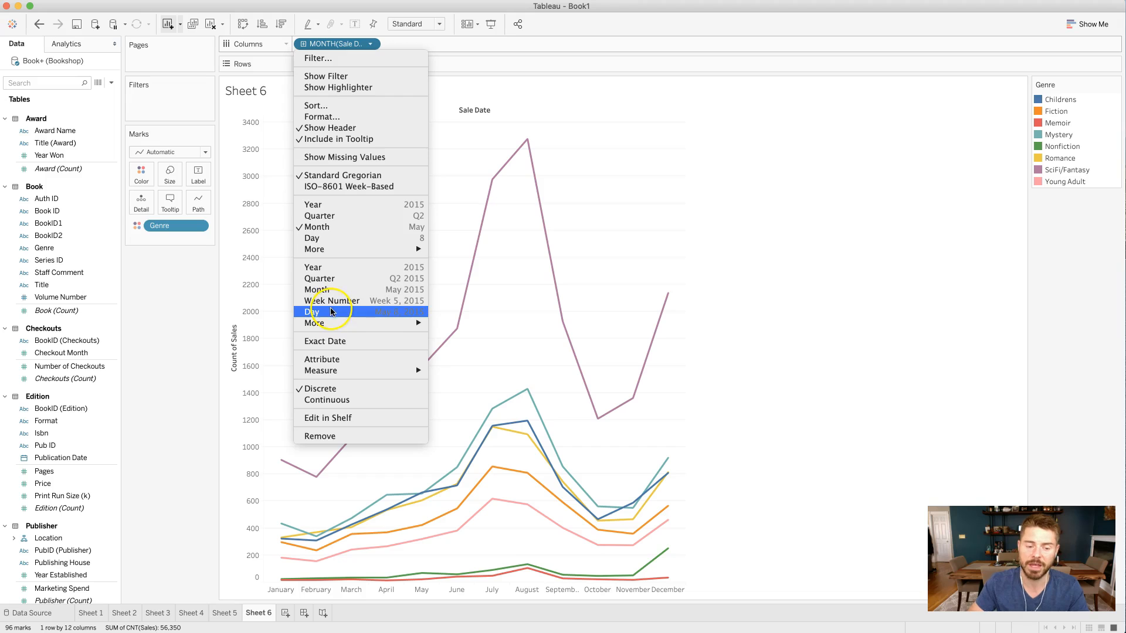
click(173, 327)
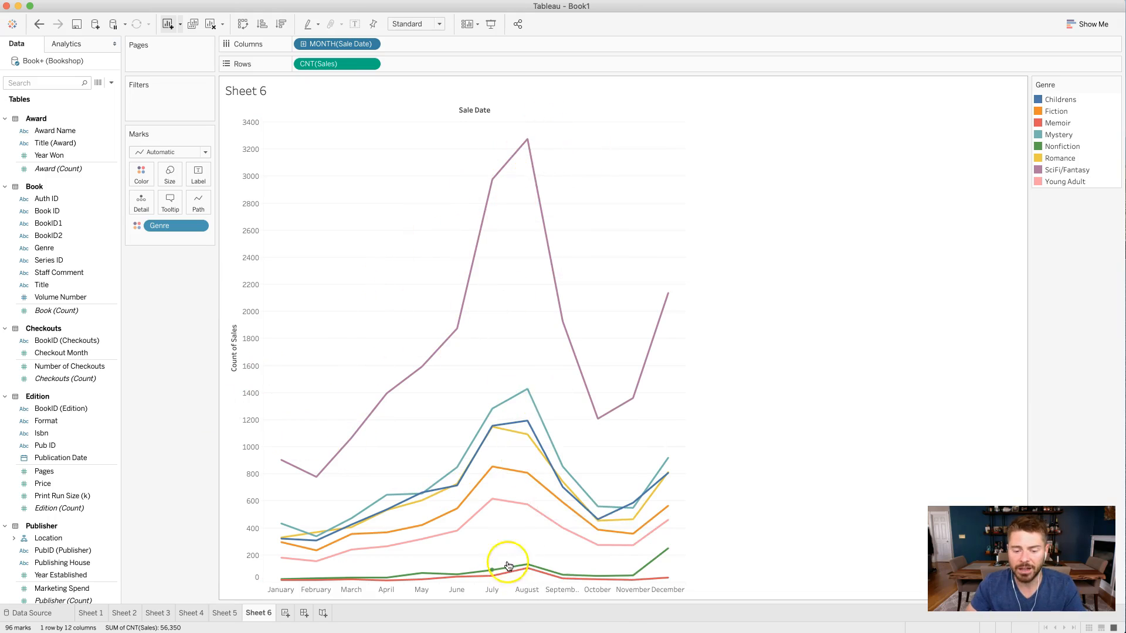
- Apply a Percent of Total quick table calculation to the Sales count in rows
mouse_move(529, 392)
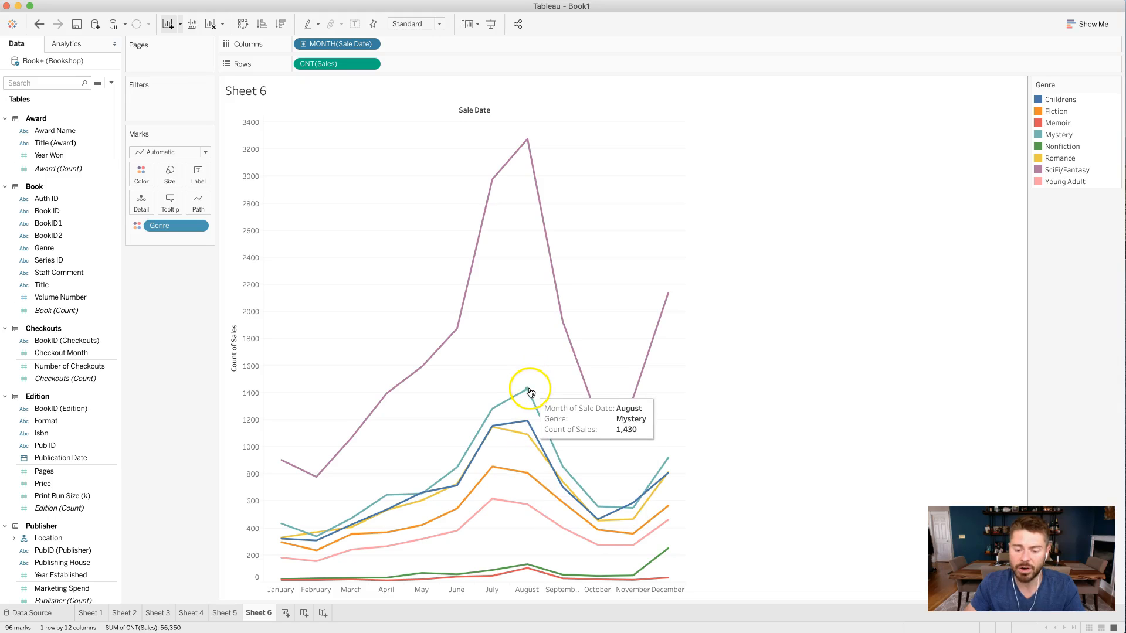
mouse_move(306, 542)
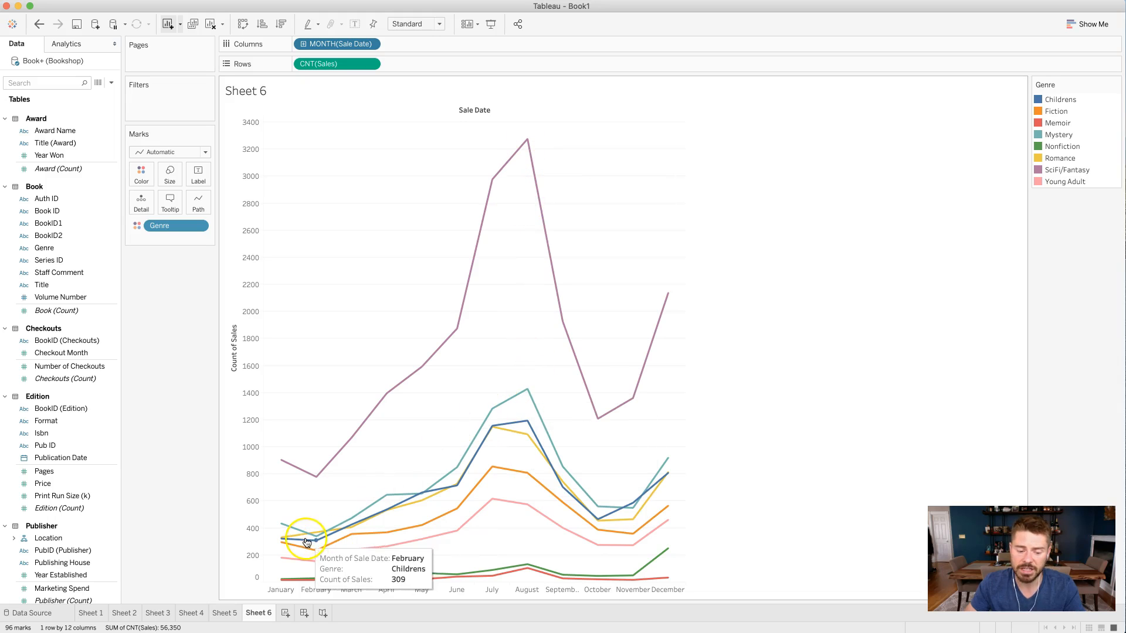
mouse_move(353, 517)
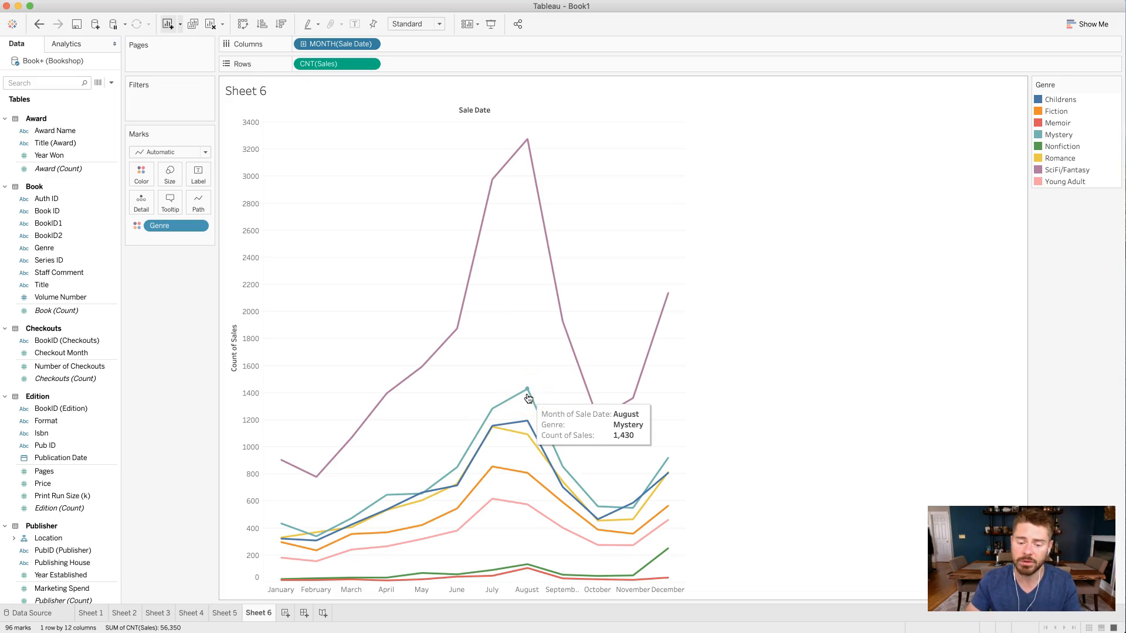
click(371, 65)
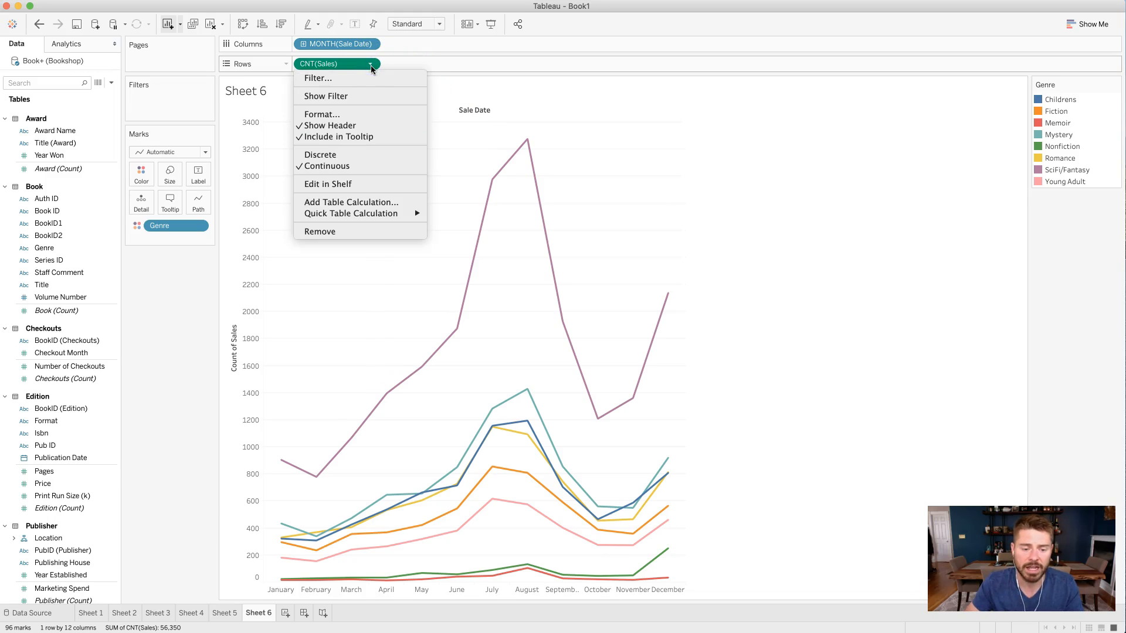
click(374, 213)
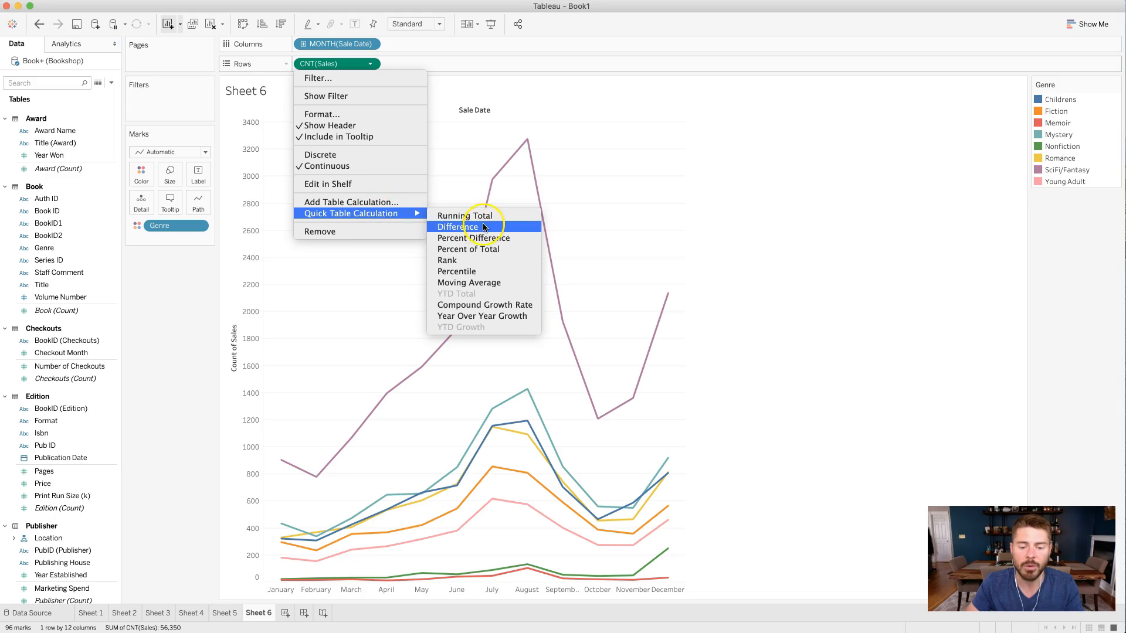
click(482, 251)
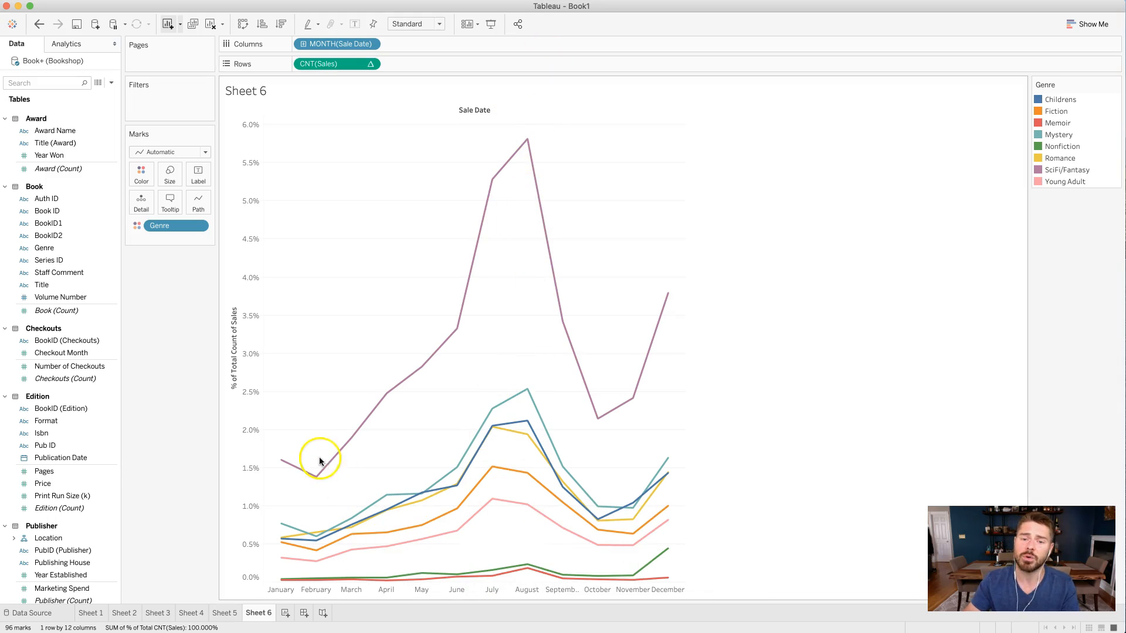
- Compute the Sales percent of total using Table (down) and check the August shares by genre
click(370, 64)
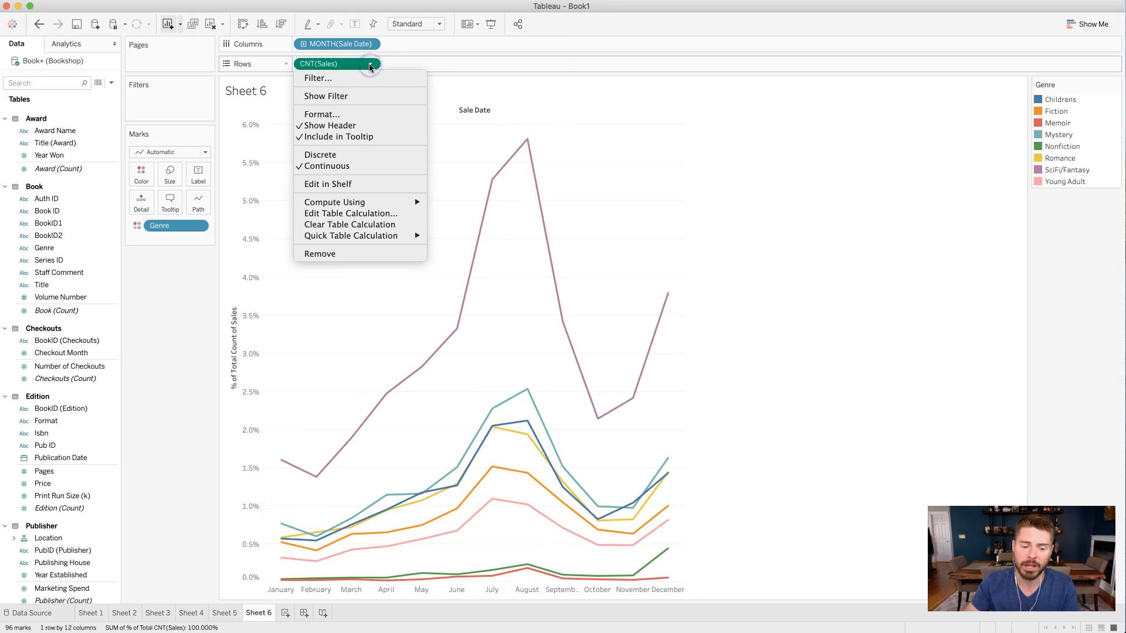
mouse_move(356, 202)
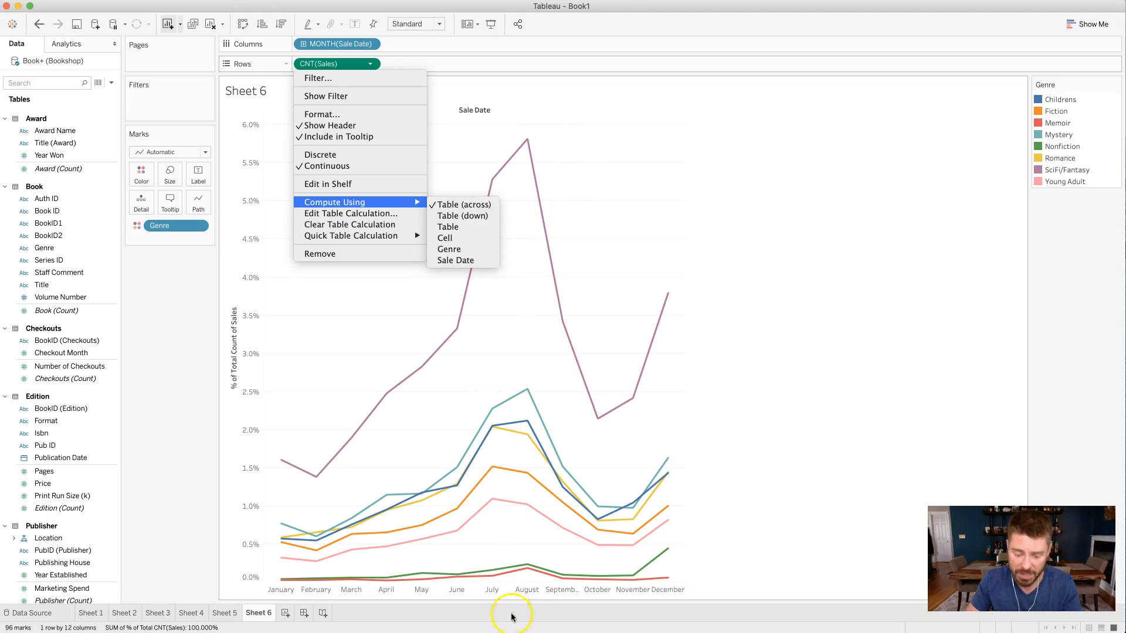
click(463, 216)
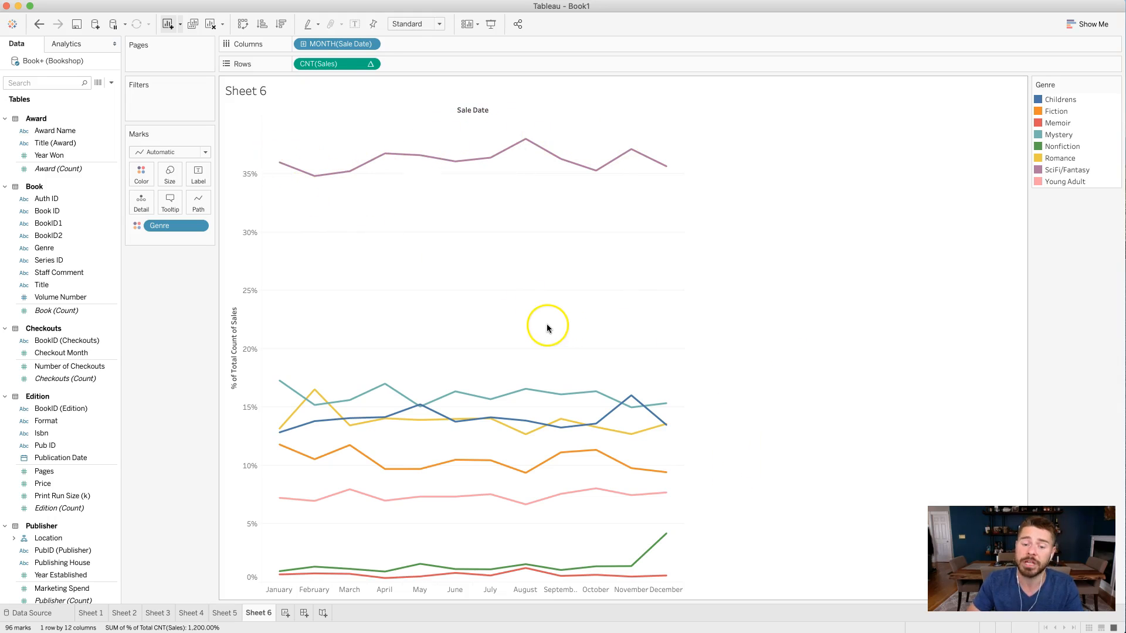
mouse_move(525, 141)
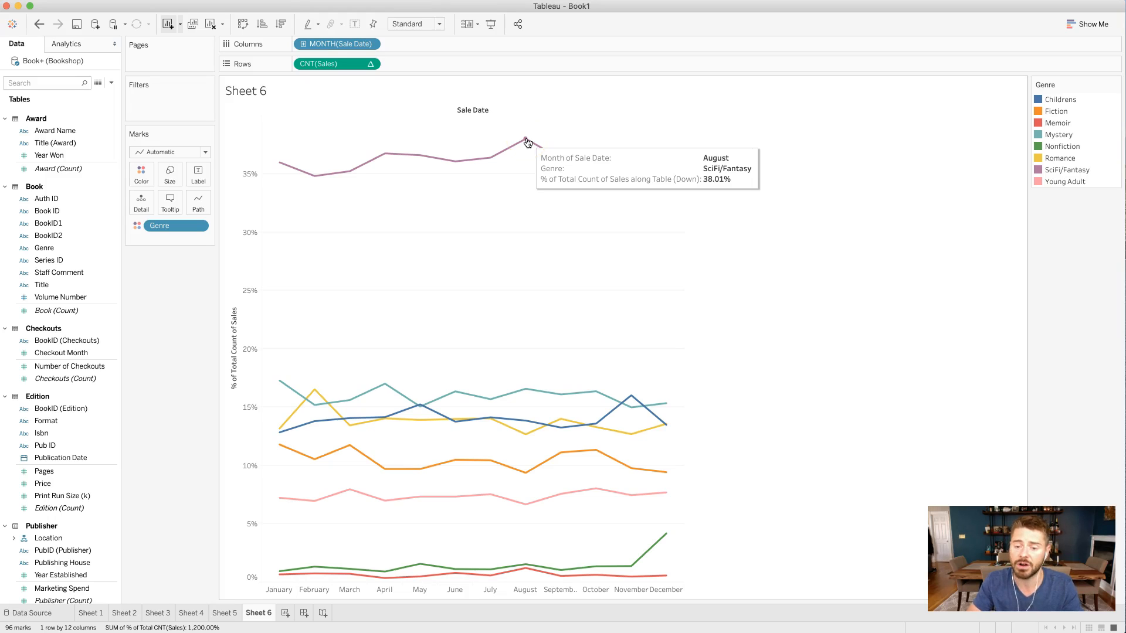
mouse_move(524, 393)
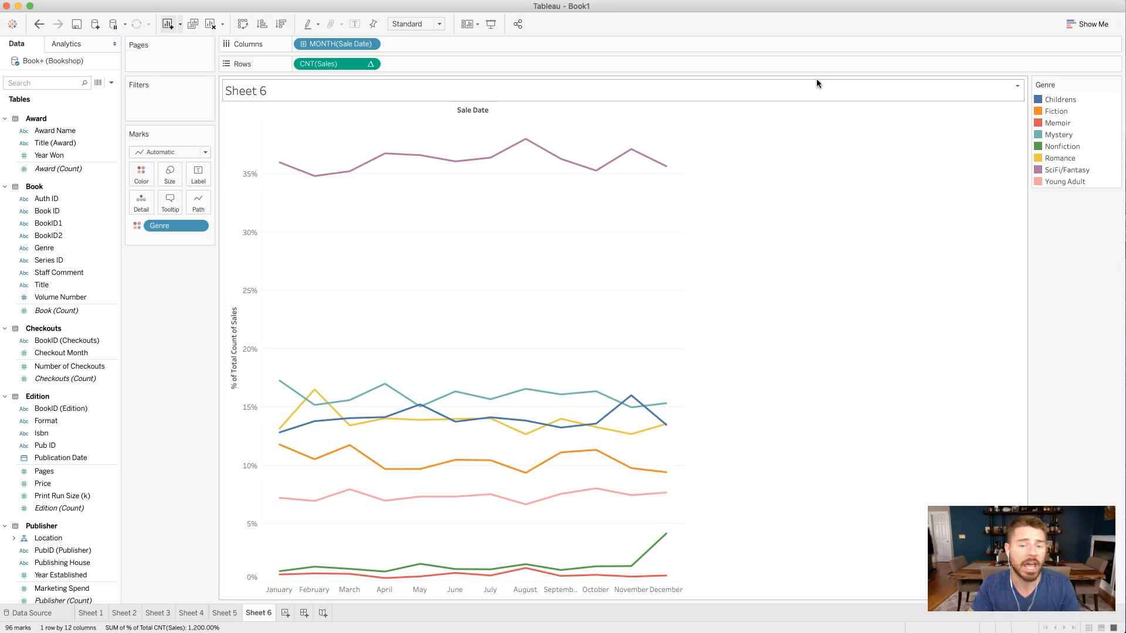
- Group the Childrens, Fiction, Mystery, Romance, SciFi/Fantasy and Young Adult genres together from the color legend
click(1055, 101)
super+click(1056, 111)
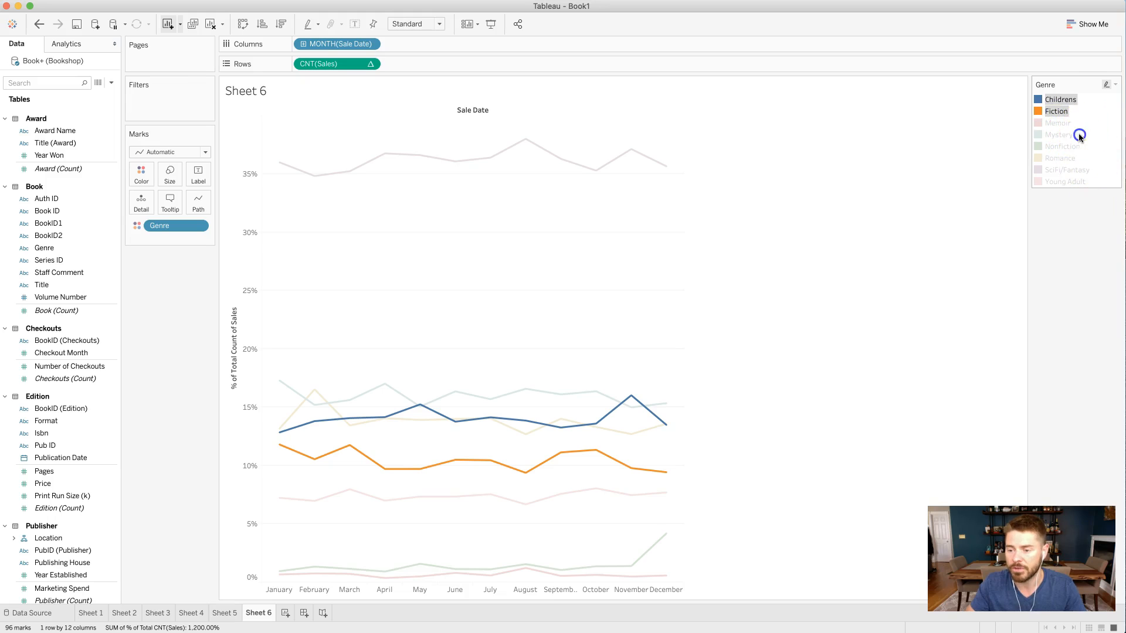
super+click(1055, 136)
super+click(1058, 159)
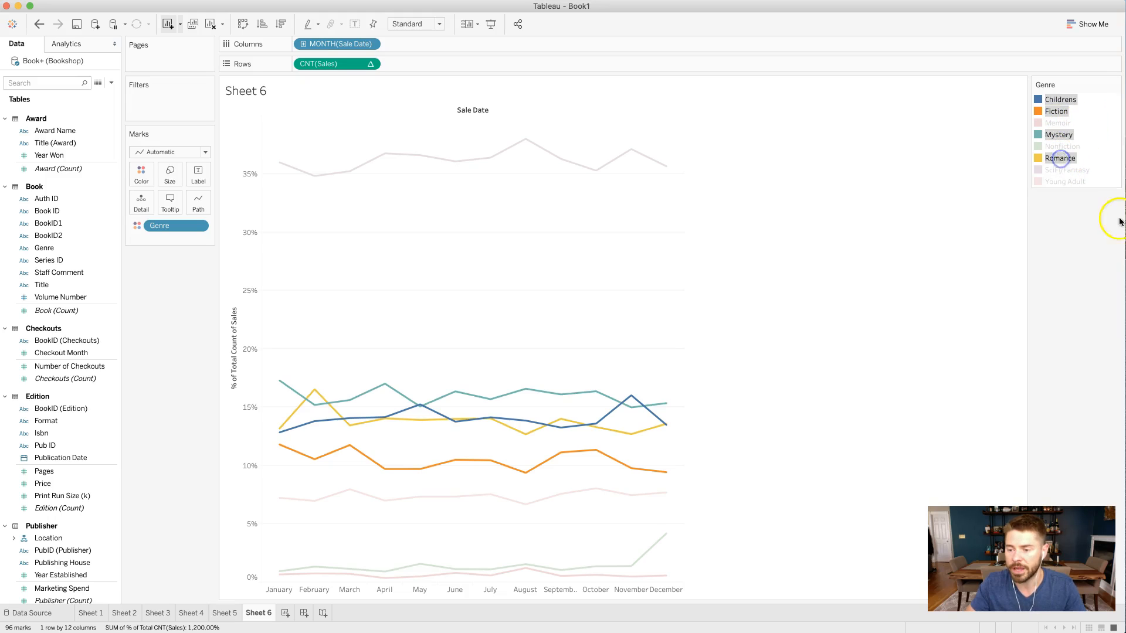
super+click(1066, 170)
super+click(1066, 181)
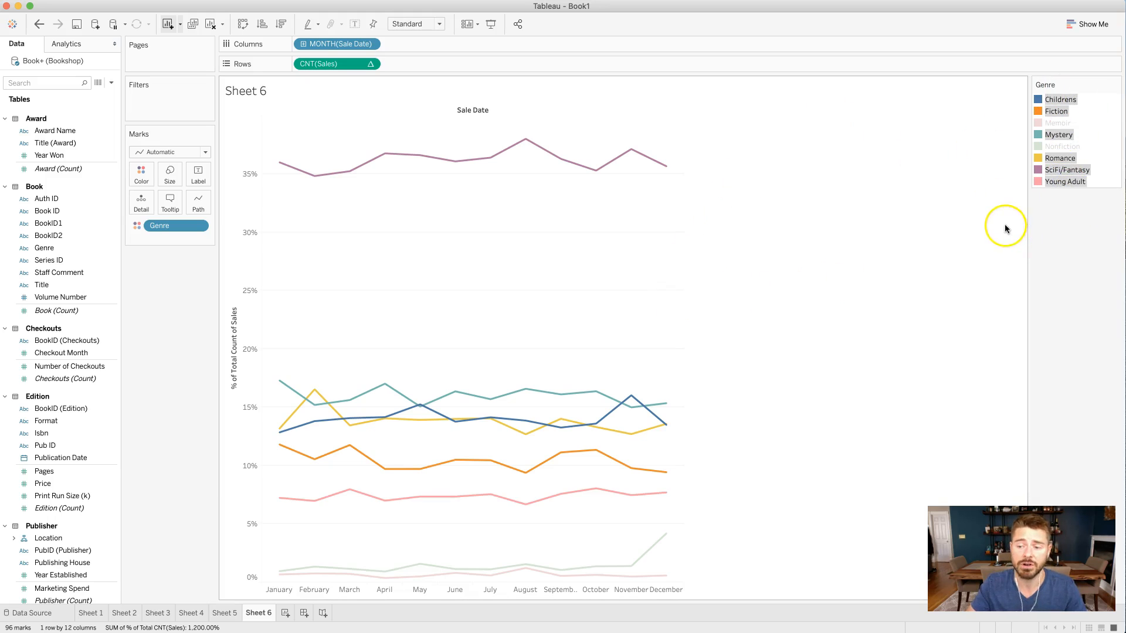
right_click(1057, 106)
click(1080, 234)
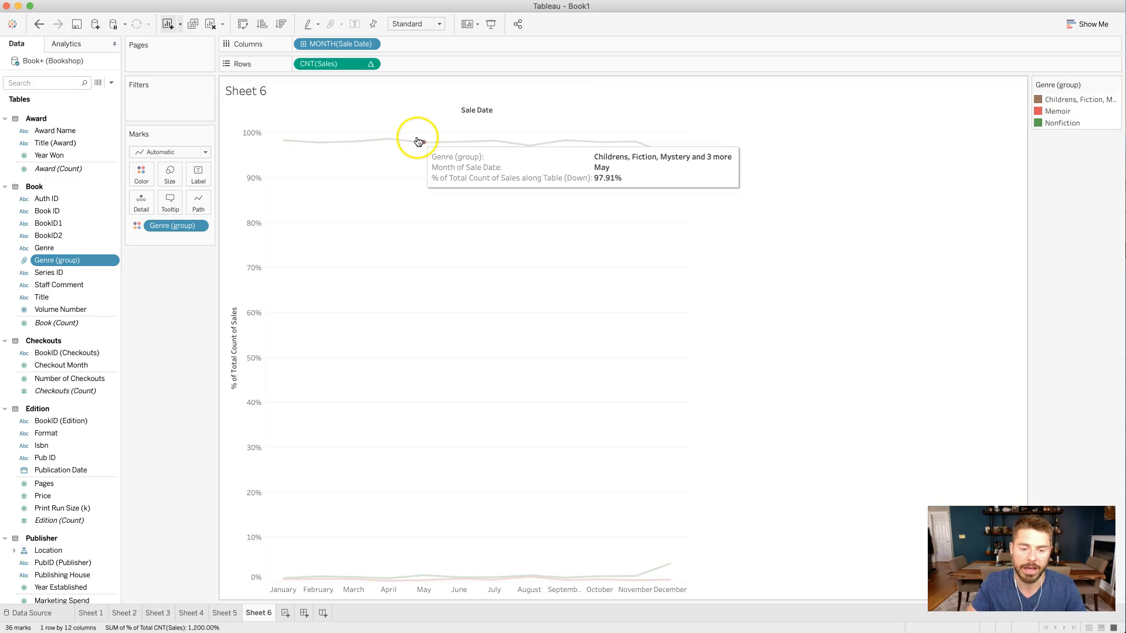
click(1069, 239)
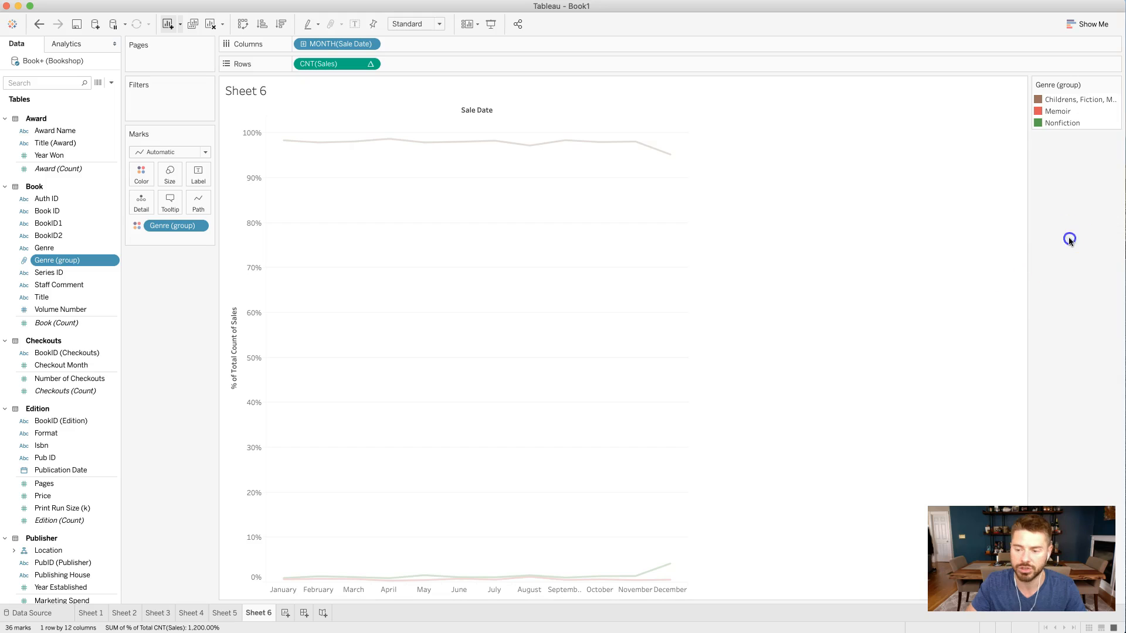
- Group the Memoir and Nonfiction genres together from the color legend
click(1053, 111)
super+click(1062, 123)
mouse_move(1050, 111)
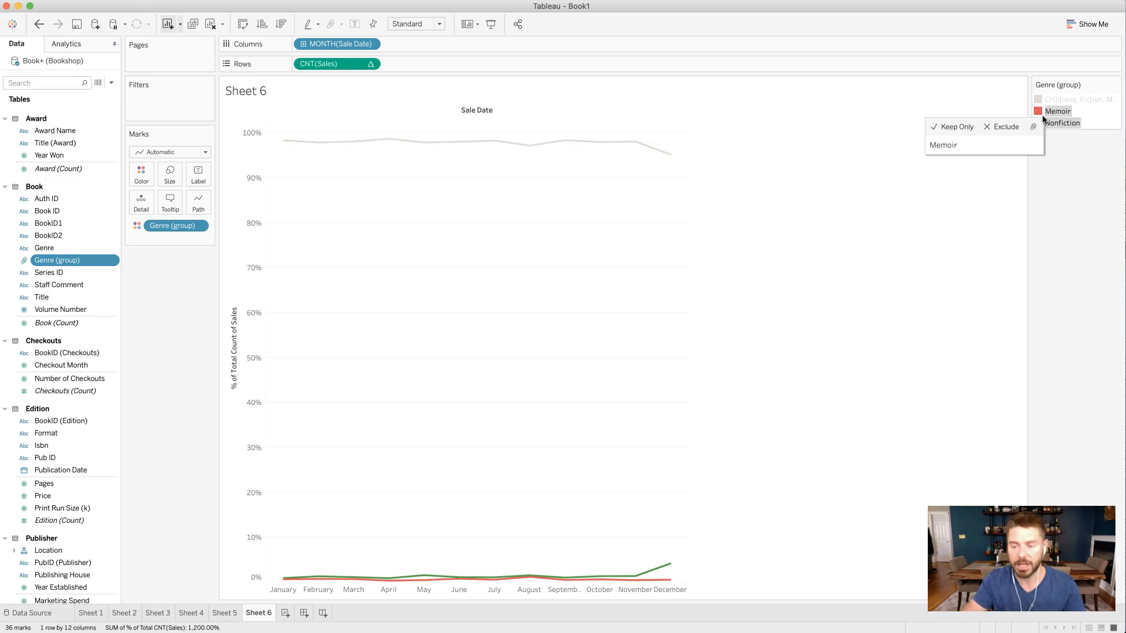
click(1044, 124)
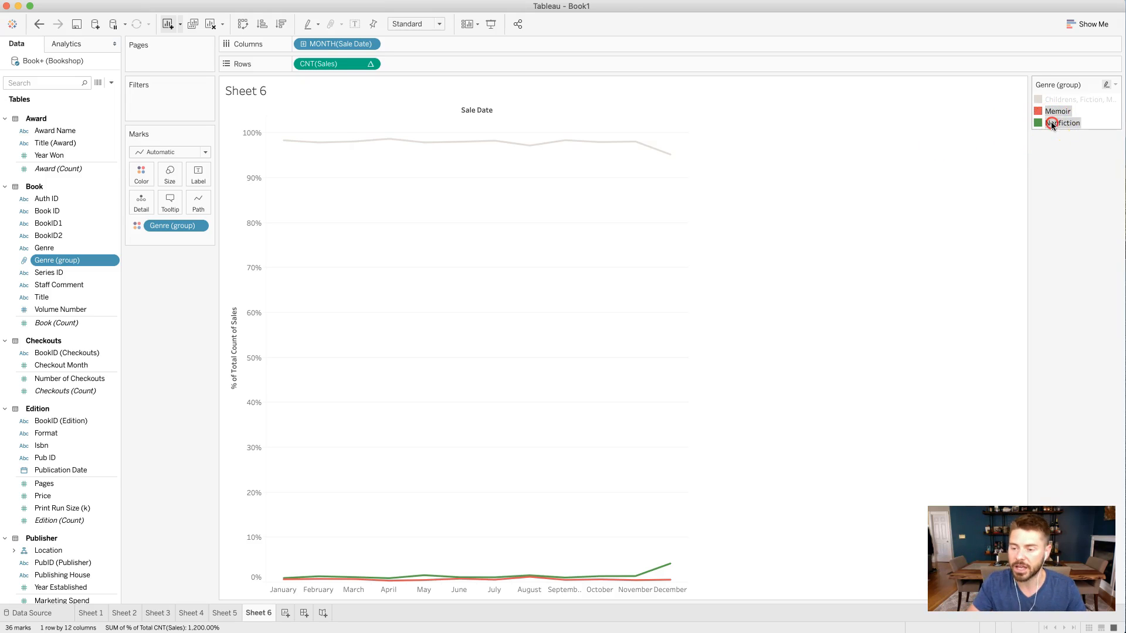
right_click(1051, 121)
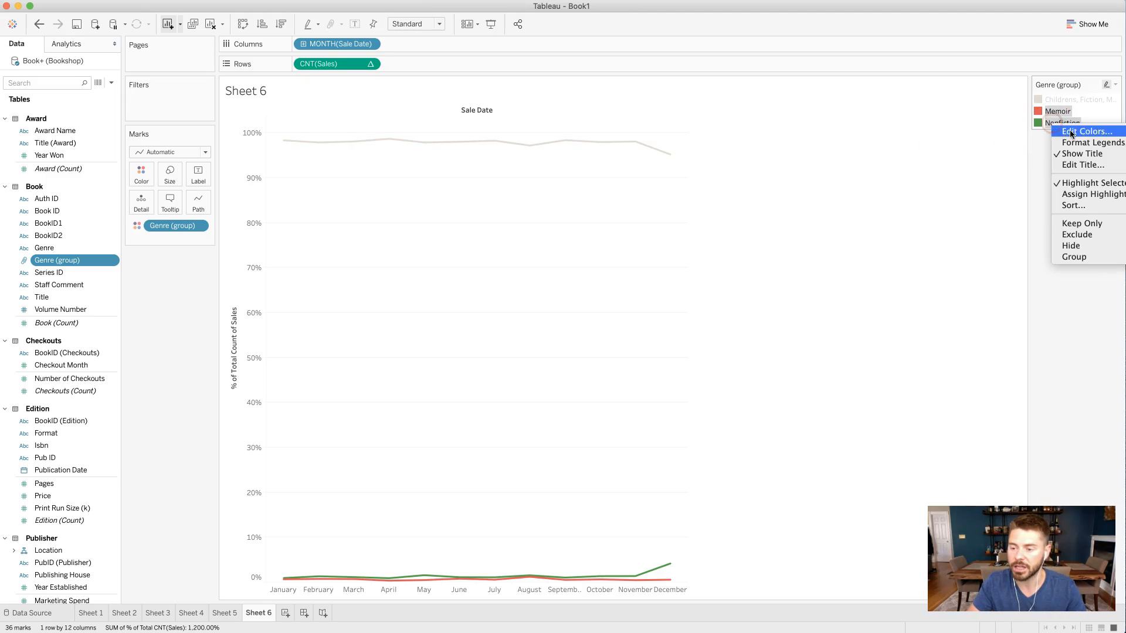
click(1089, 257)
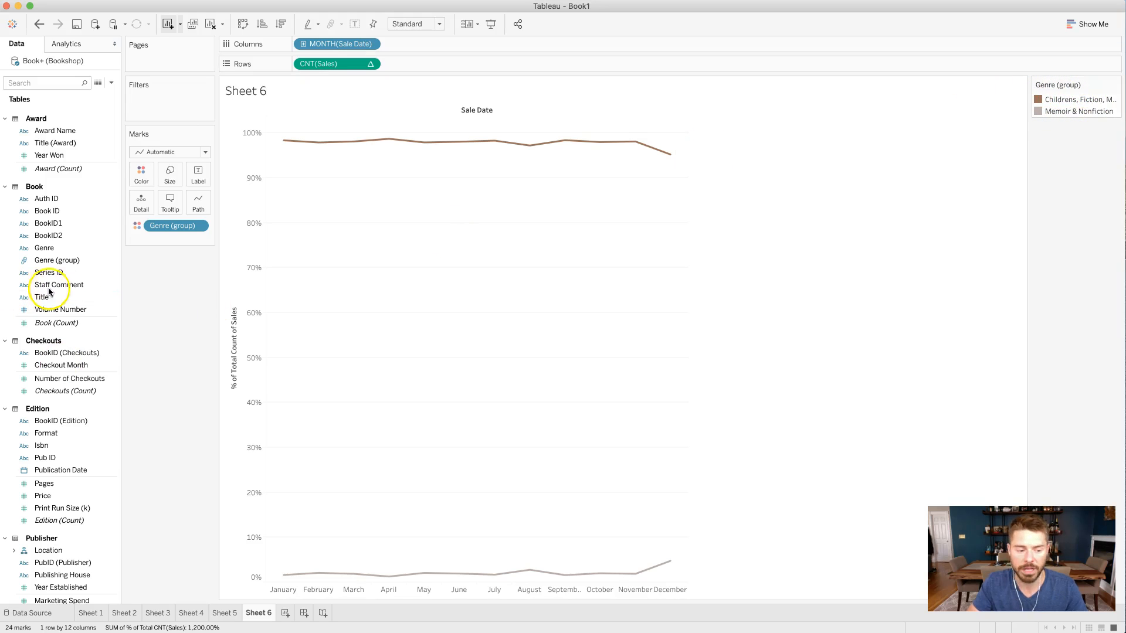
- Edit the Genre (group) field and rename its Childrens, Fiction, Mystery and 3 more group as Fiction
click(68, 261)
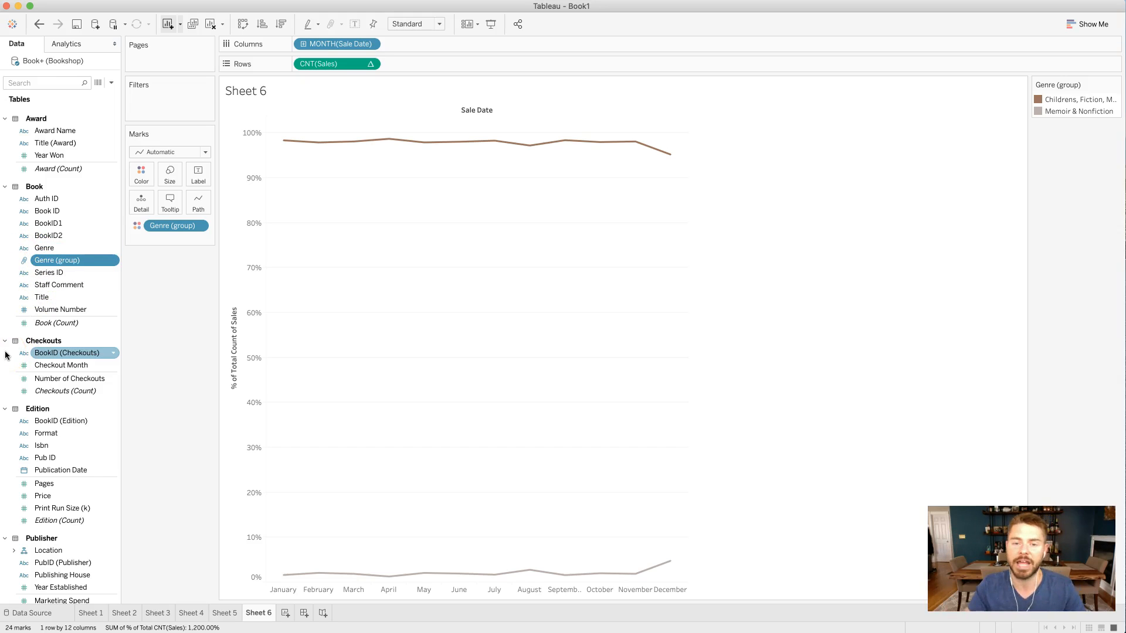
click(113, 261)
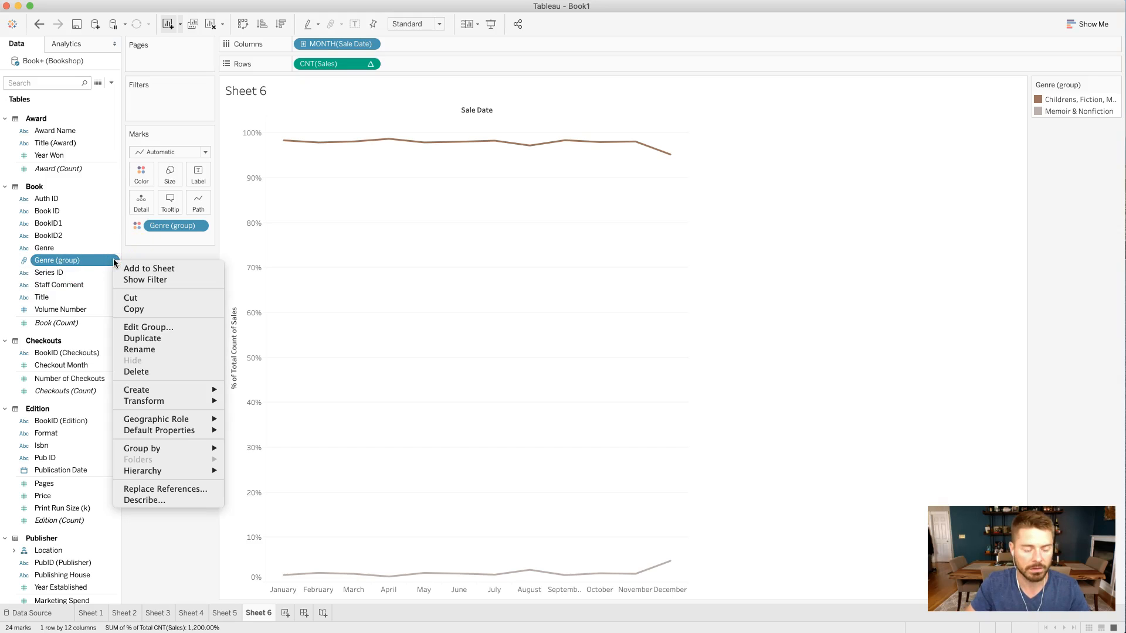
click(176, 328)
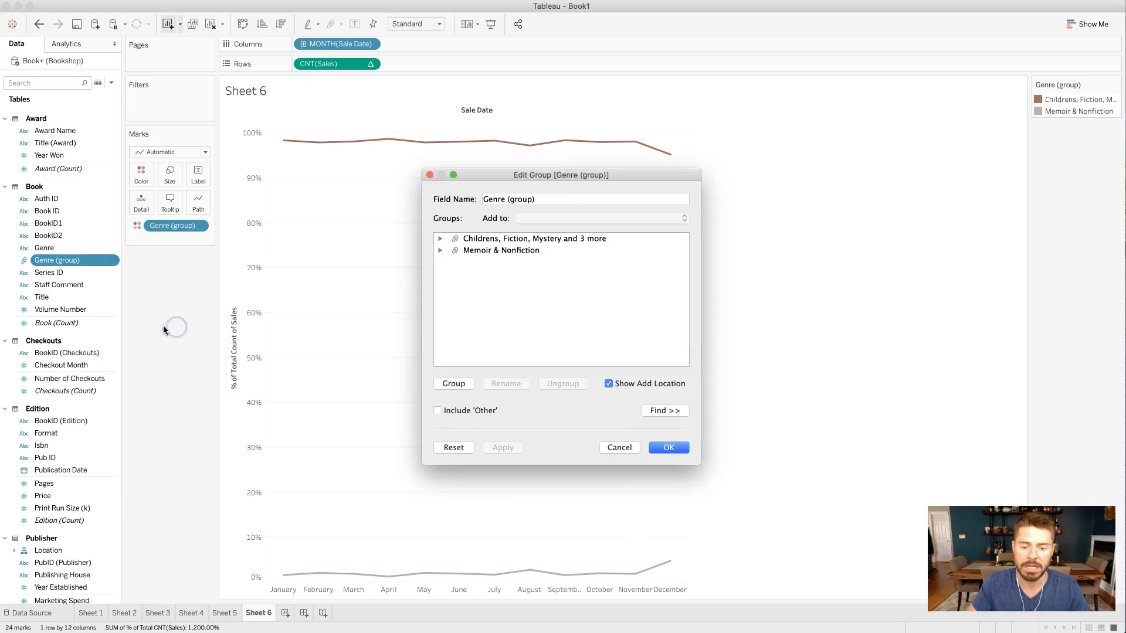
click(535, 200)
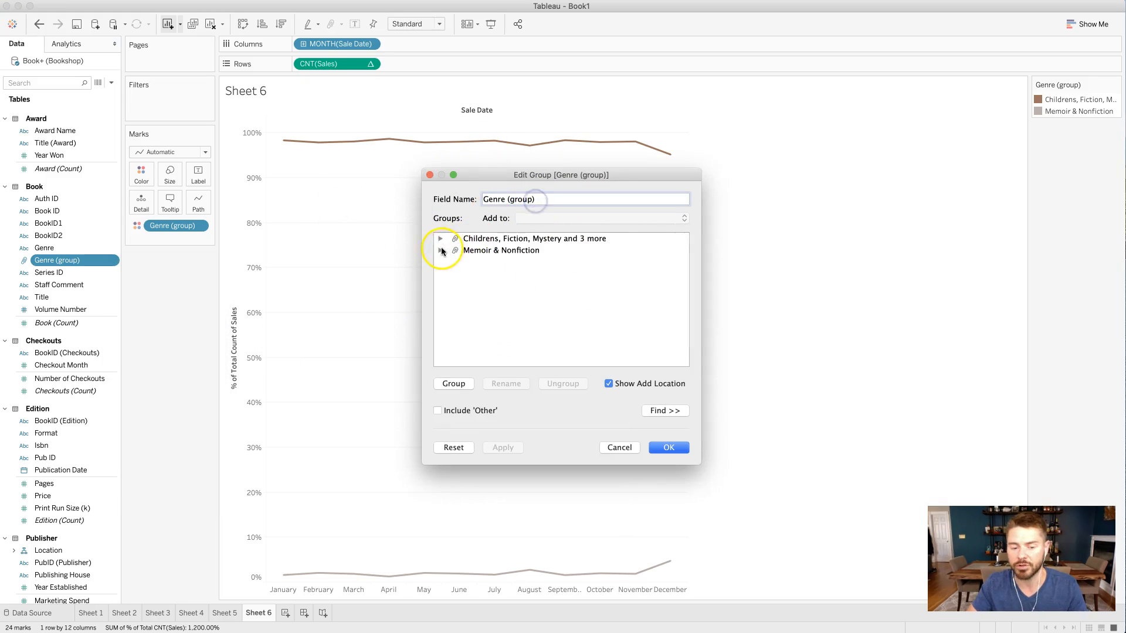
click(469, 239)
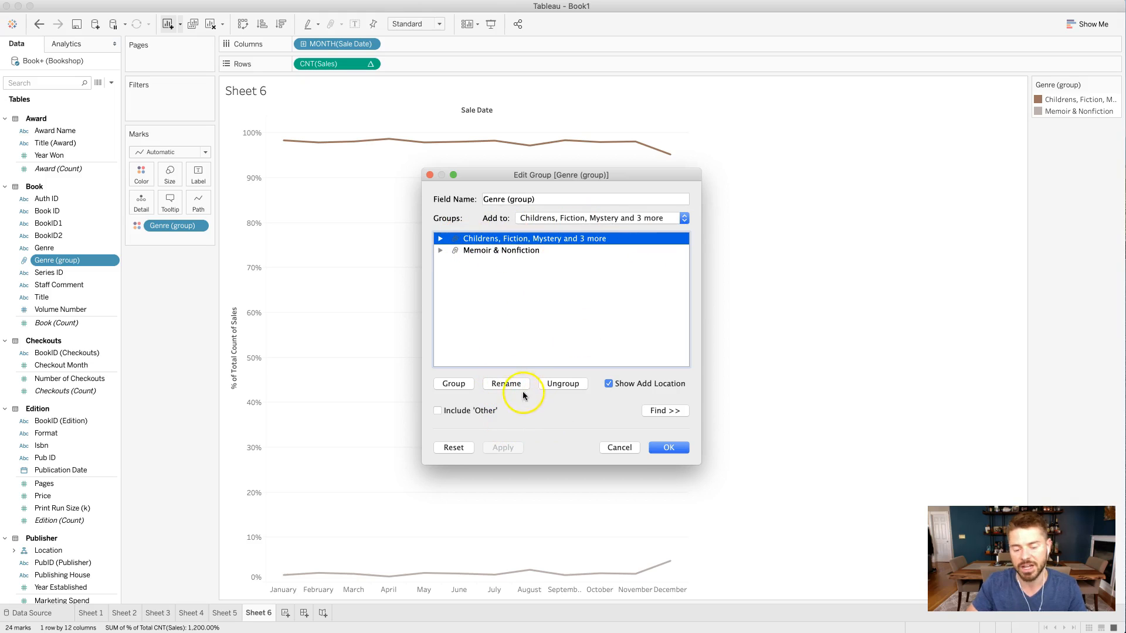
click(523, 385)
text(Fictio)
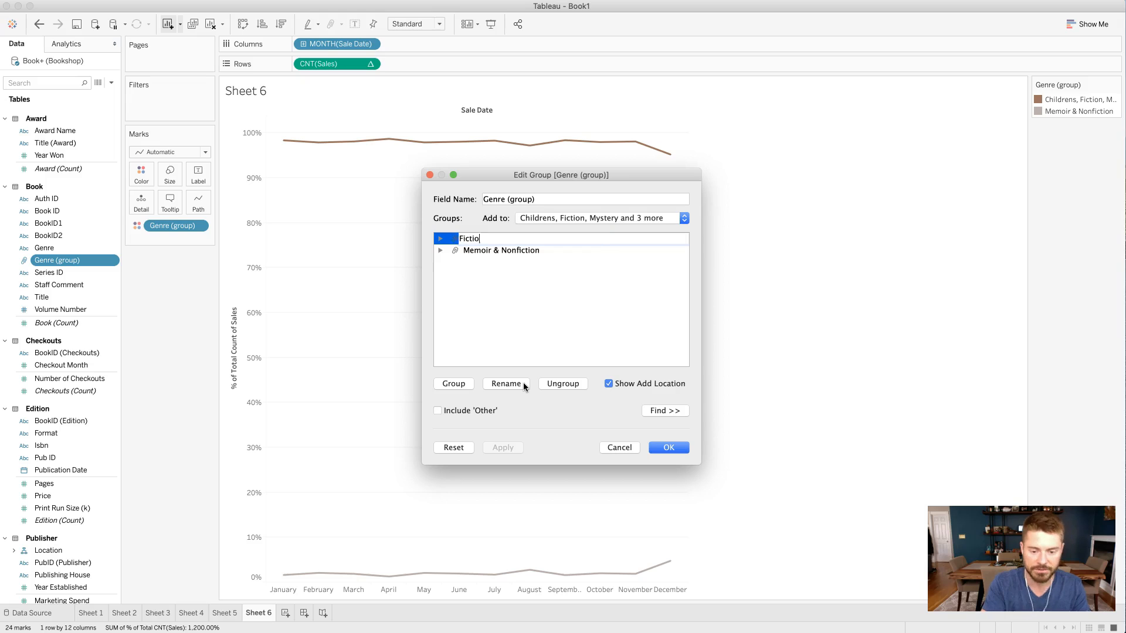
text(n)
key(Return)
- Try to rename the Memoir & Nonfiction group as Nonfiction and accept the group edits
key(Down)
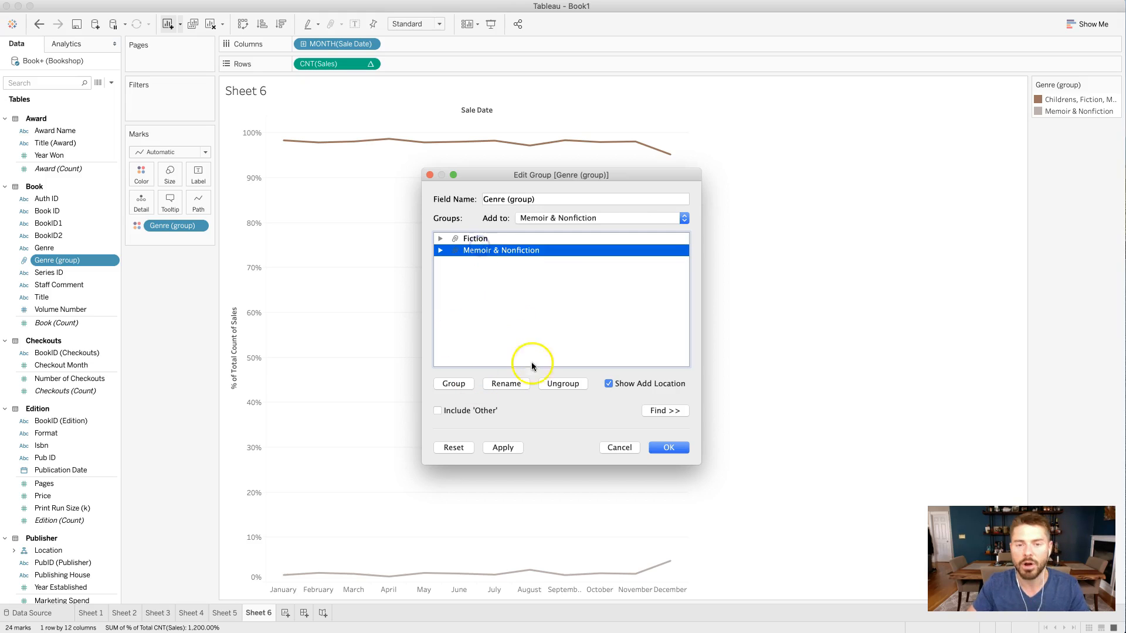
click(516, 385)
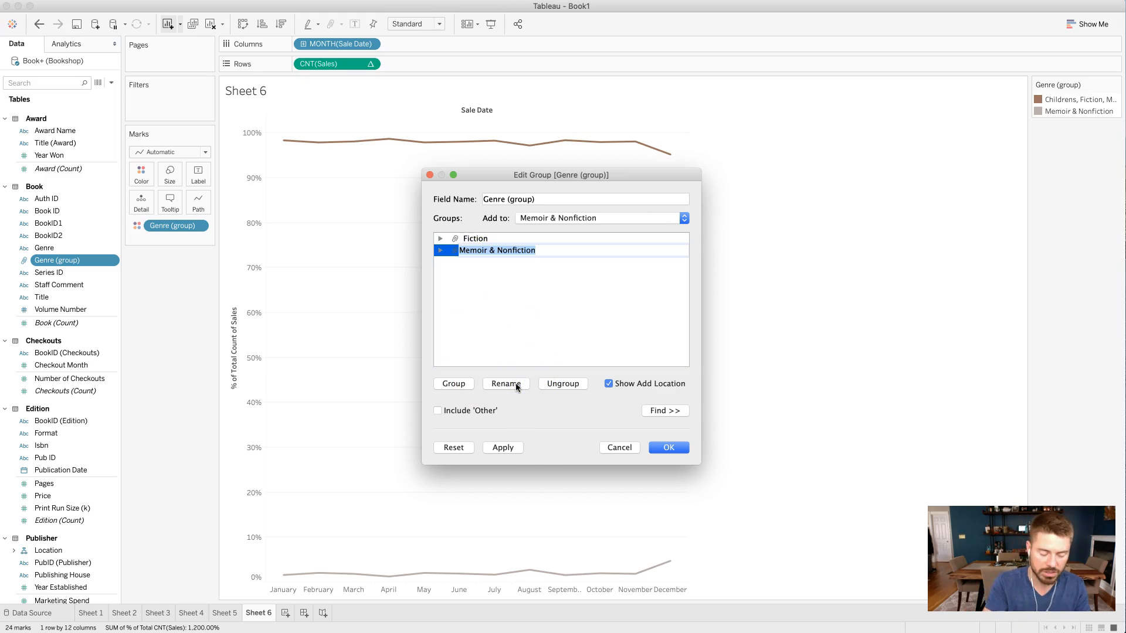
text(Nonfiction)
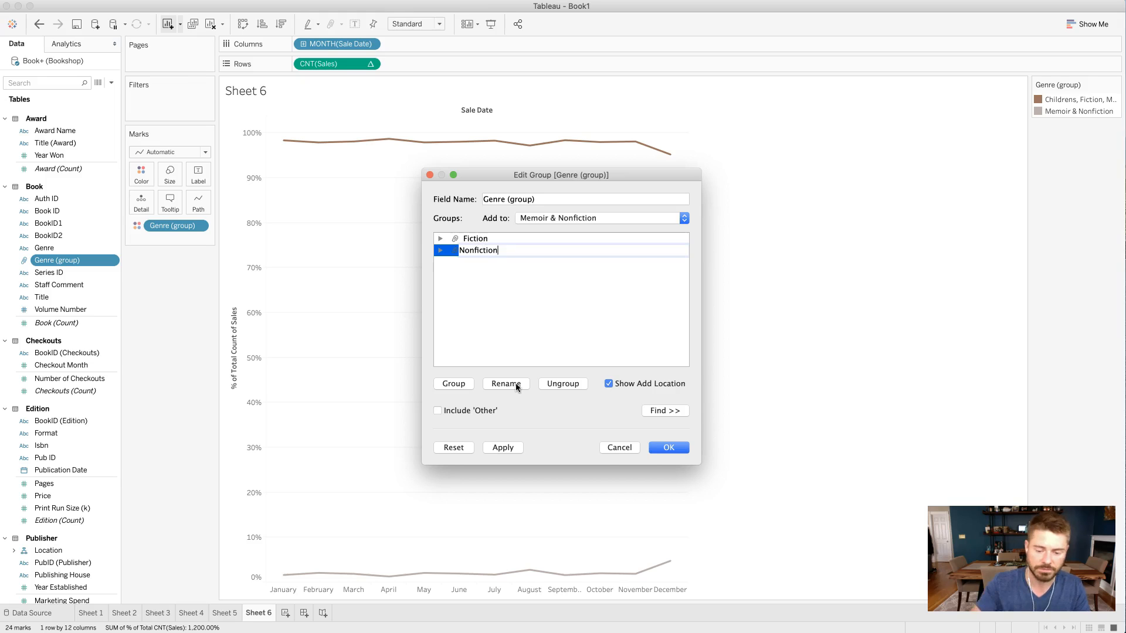
click(674, 449)
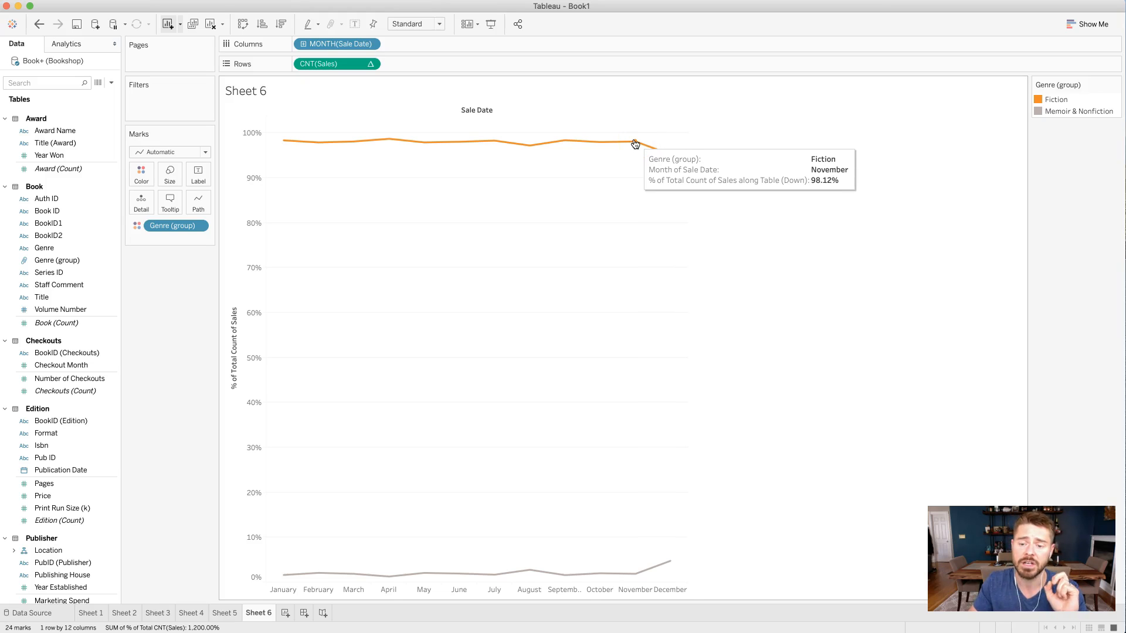
- Check the December percent of total sales on the Fiction and Memoir & Nonfiction lines
click(672, 163)
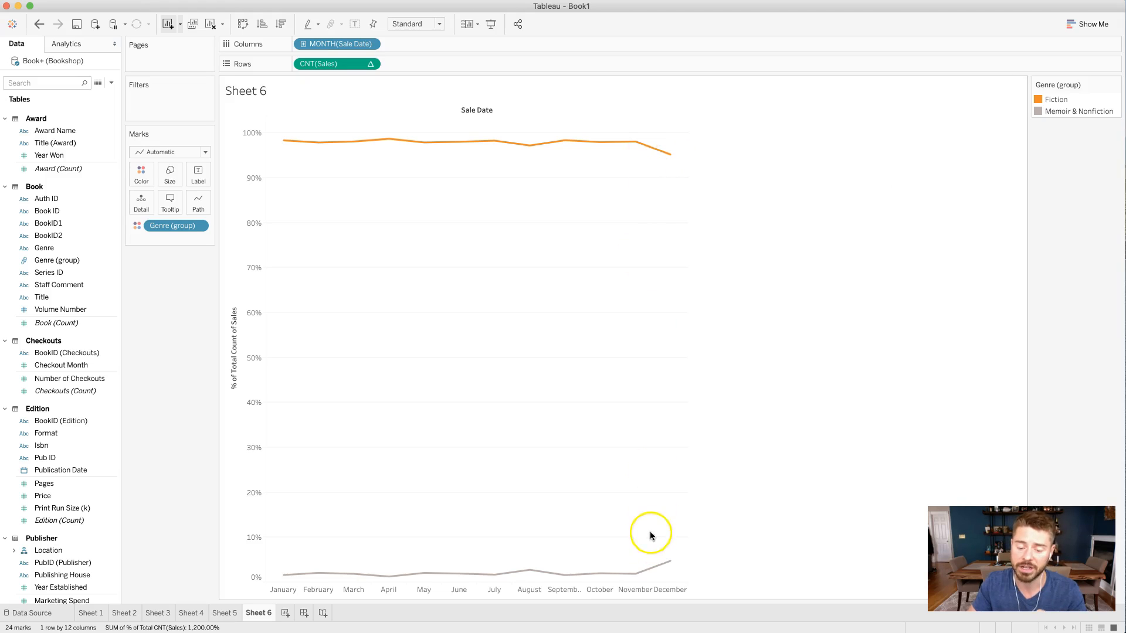
mouse_move(643, 575)
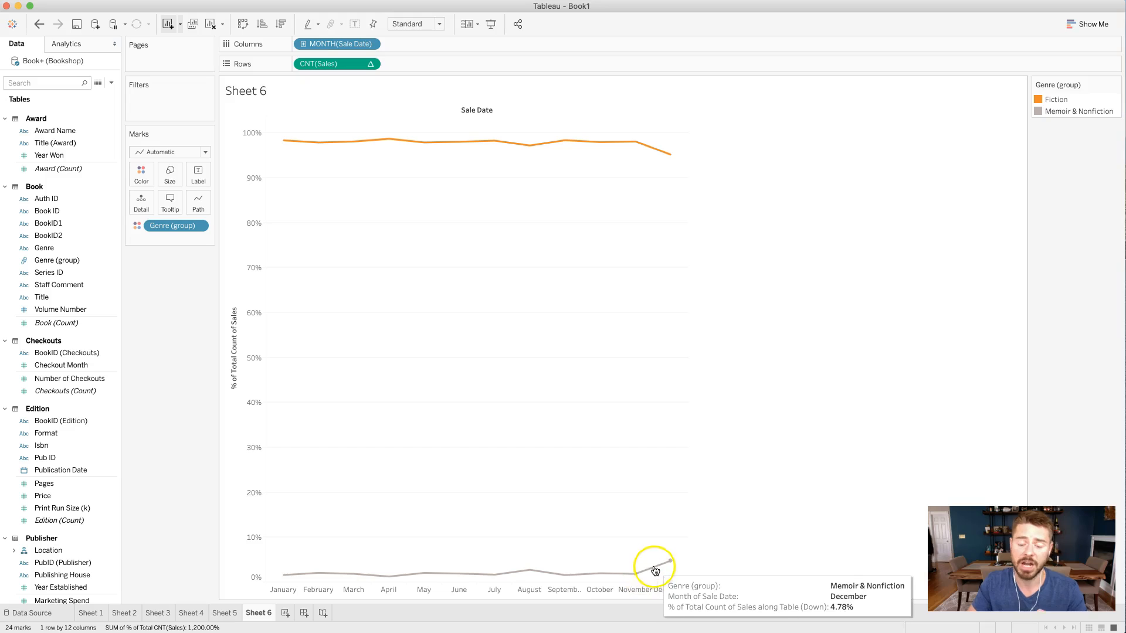